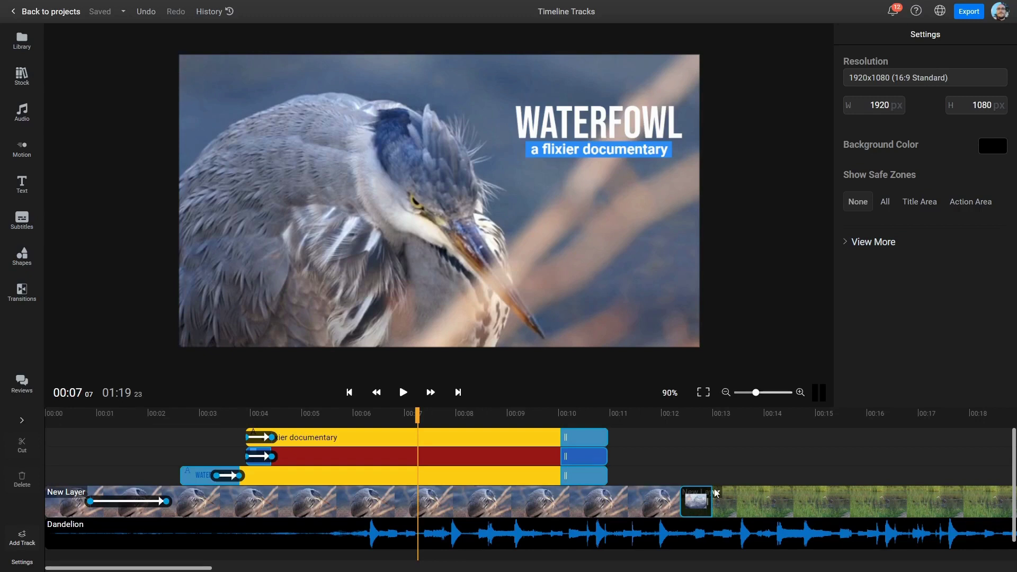
- Set the Dandelion music track to volume 64 and pan -0.34
{"action": "left_click", "coordinate": [701, 534]}
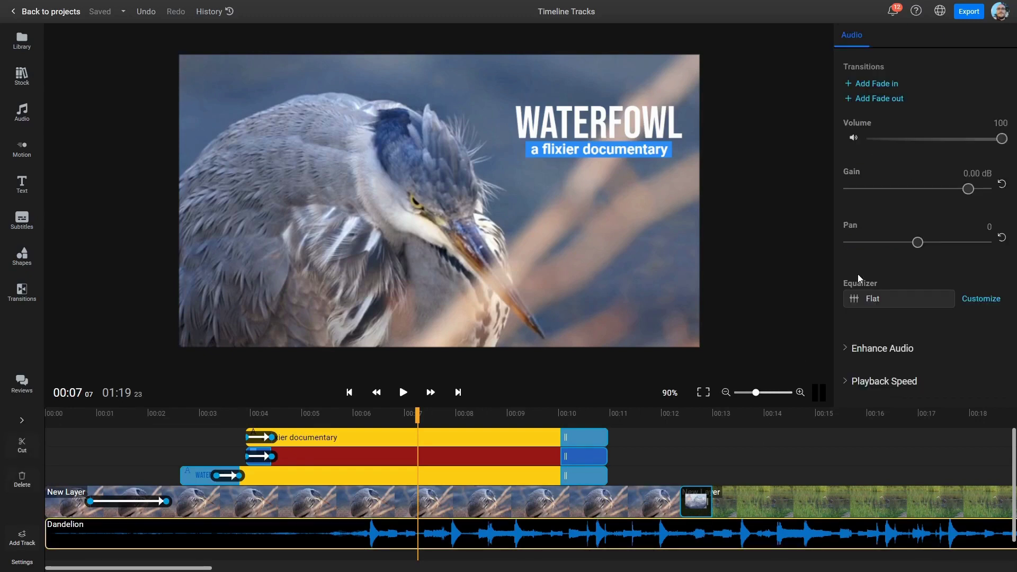
{"action": "left_click_drag", "start_coordinate": [1001, 139], "coordinate": [955, 140]}
{"action": "left_click_drag", "start_coordinate": [916, 249], "coordinate": [895, 250]}
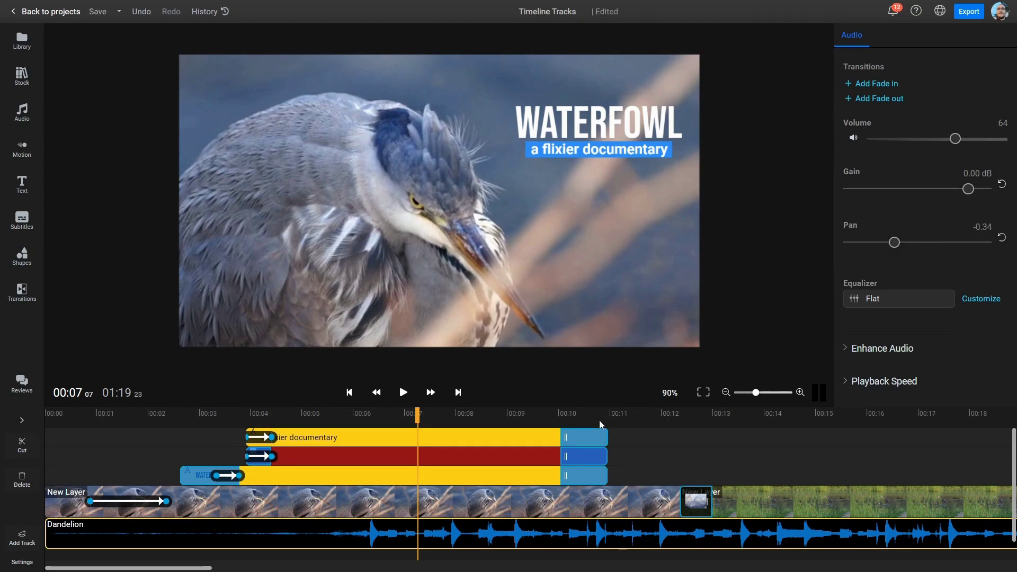
- Shorten and shift the subtitle and red bar clips to end near 00:09.5 and 00:09.7
{"action": "left_click", "coordinate": [547, 437]}
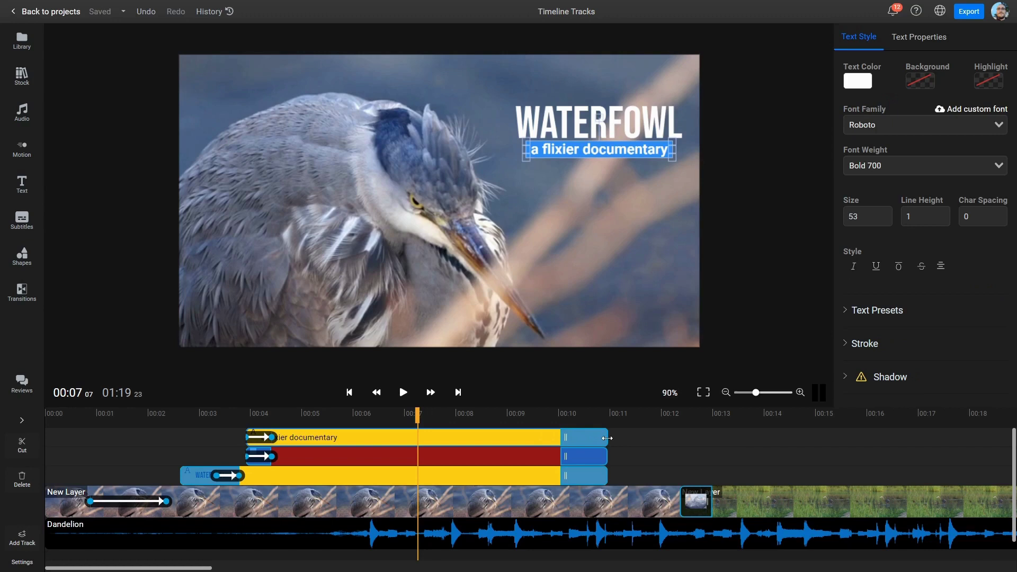
{"action": "left_click_drag", "start_coordinate": [607, 438], "coordinate": [551, 437]}
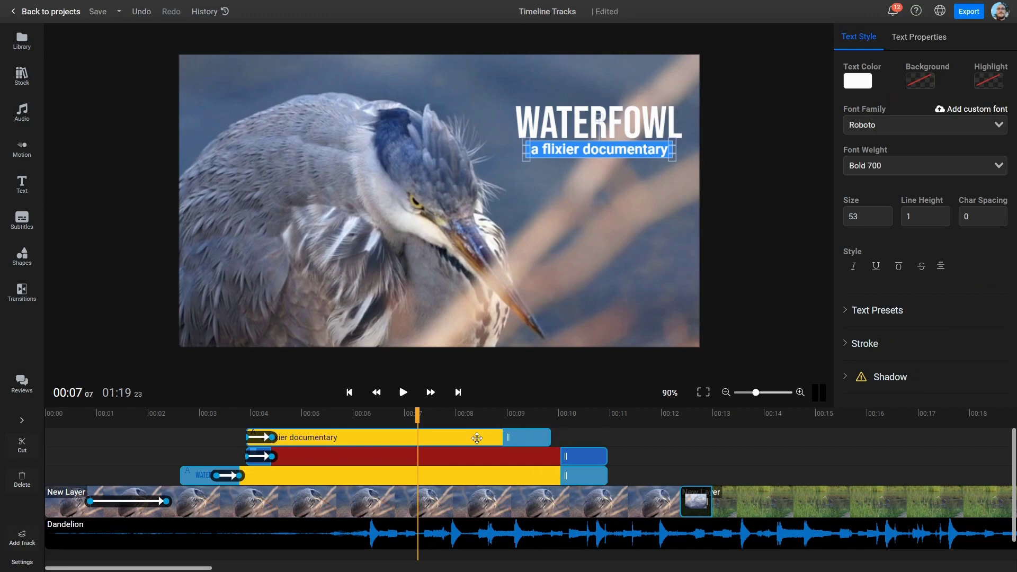
{"action": "left_click_drag", "start_coordinate": [477, 438], "coordinate": [515, 440]}
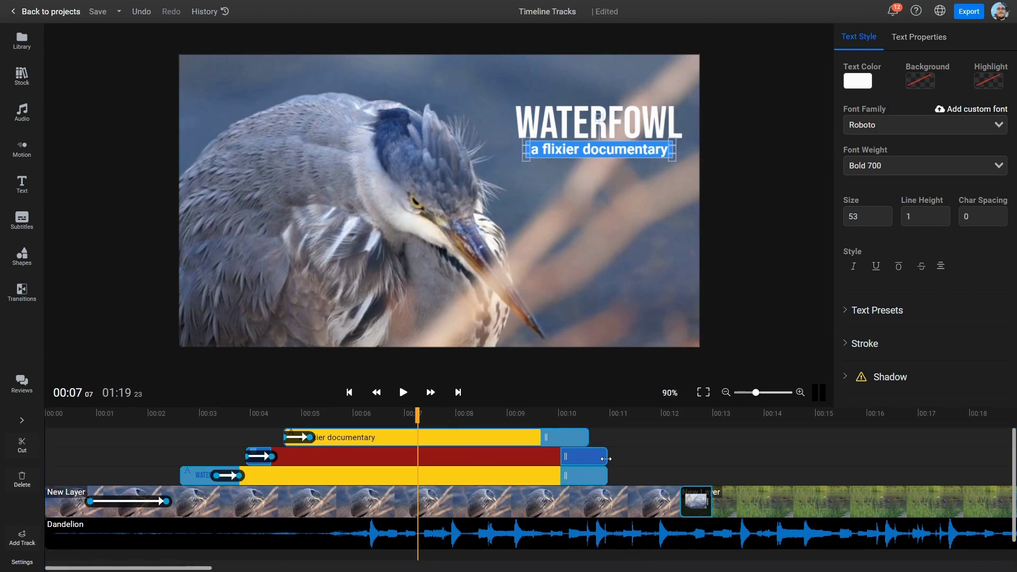
{"action": "left_click_drag", "start_coordinate": [606, 459], "coordinate": [541, 458]}
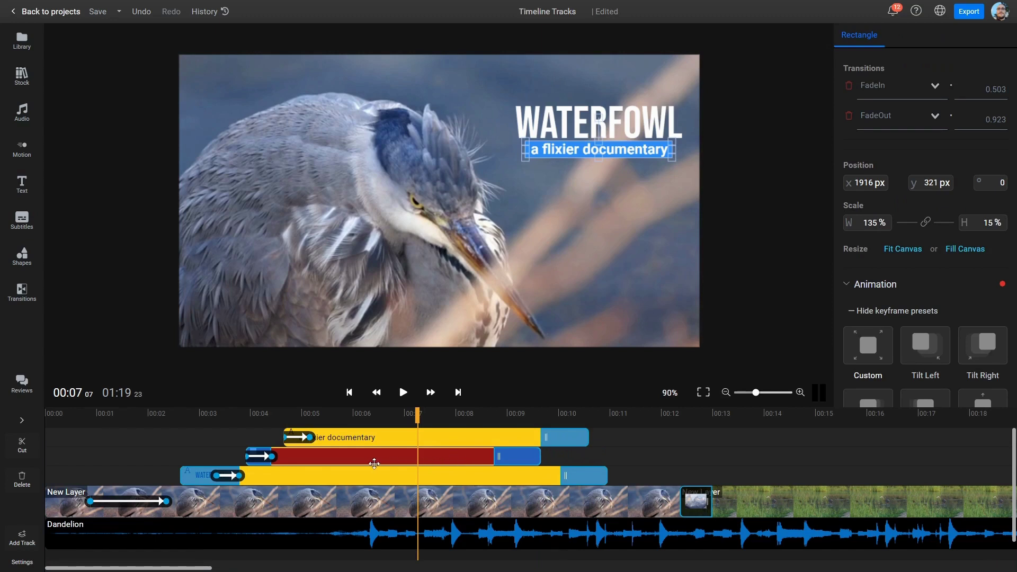
{"action": "left_click_drag", "start_coordinate": [340, 460], "coordinate": [405, 459]}
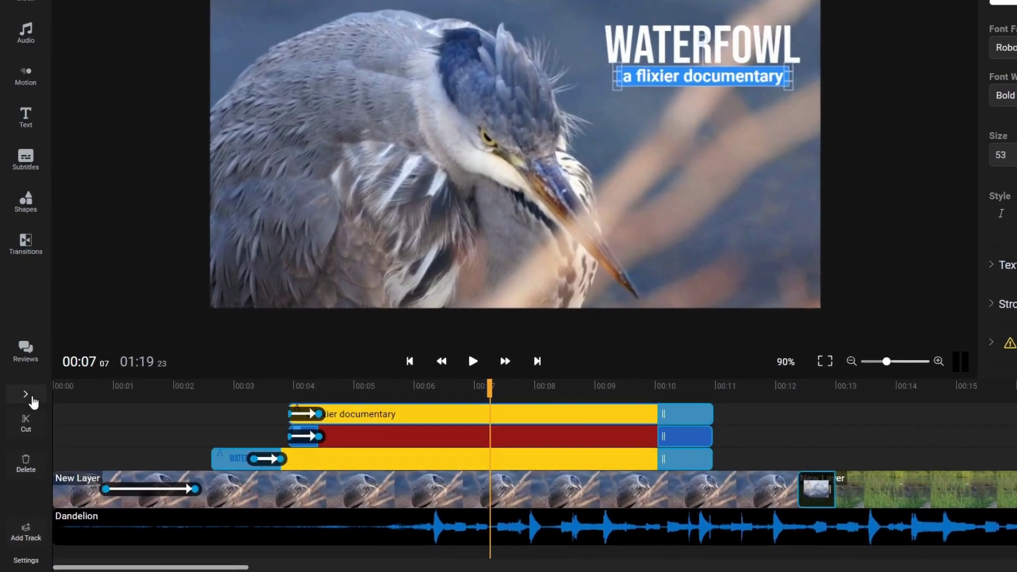
- Show the track headers and add a new empty track at the top
{"action": "left_click", "coordinate": [22, 412]}
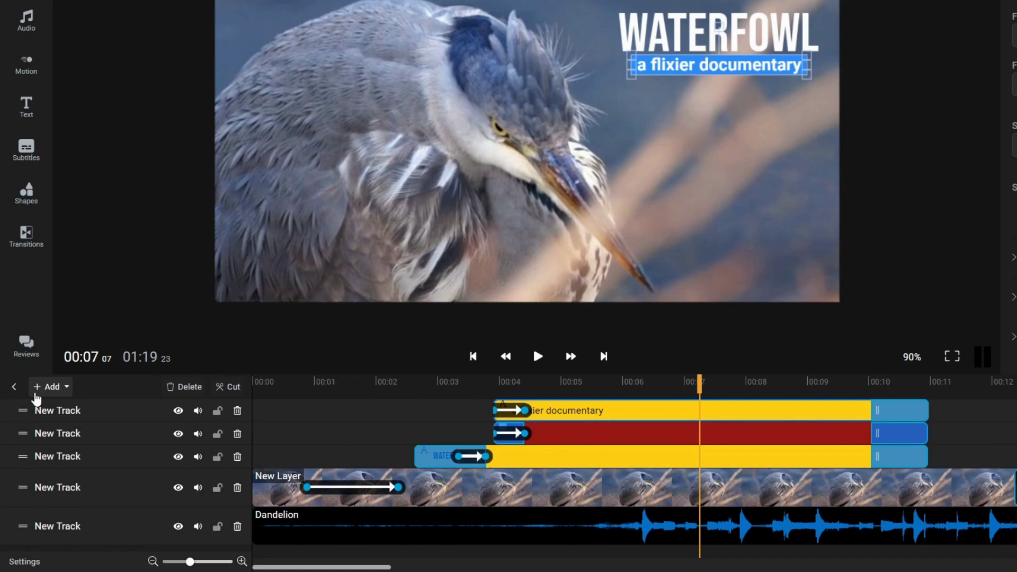
{"action": "left_click", "coordinate": [45, 395]}
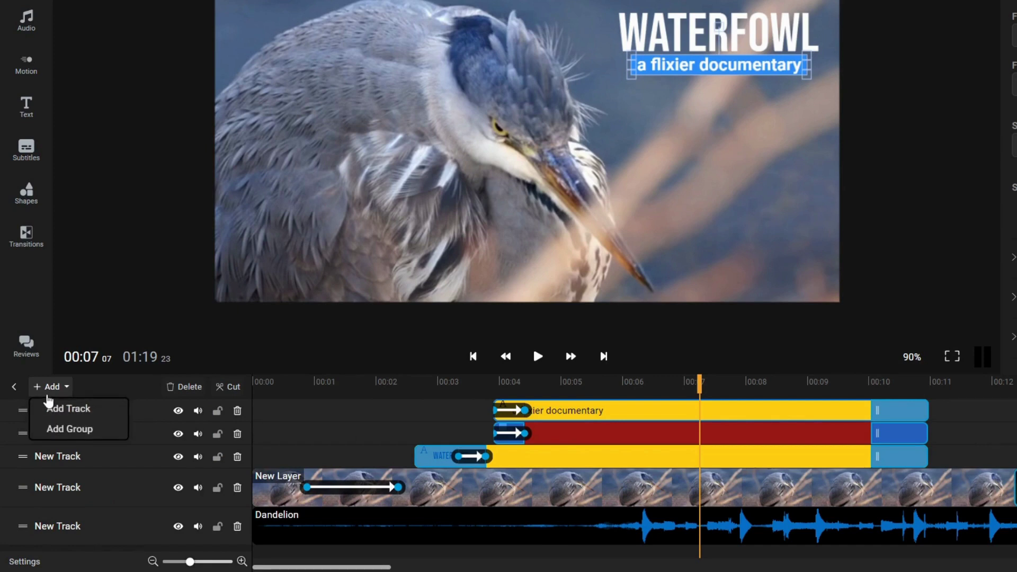
{"action": "left_click", "coordinate": [50, 418]}
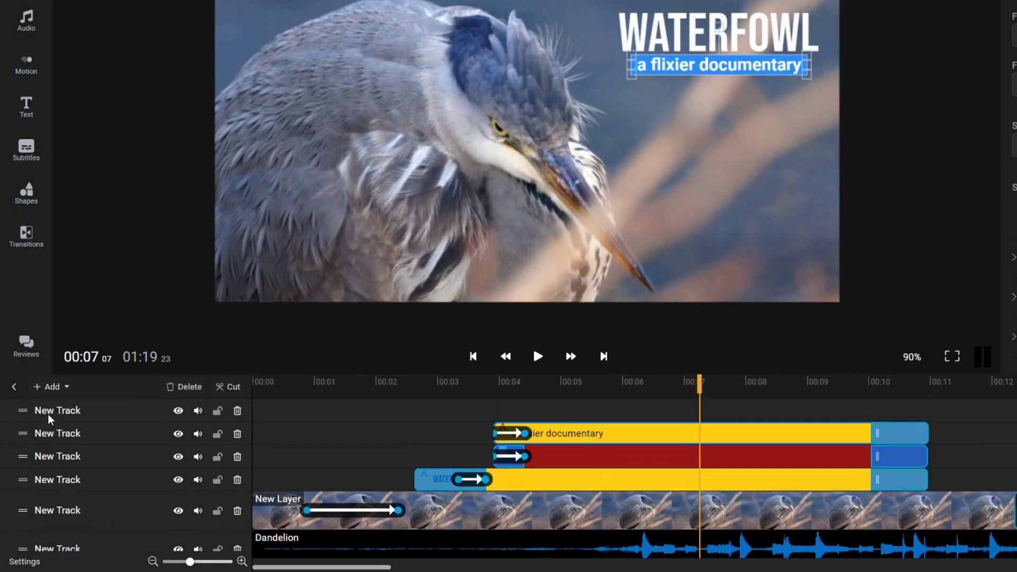
- Hide the subtitle, red bar and WATERFOWL tracks, then make them visible again
{"action": "left_click", "coordinate": [178, 433]}
{"action": "left_click", "coordinate": [178, 455]}
{"action": "left_click", "coordinate": [178, 480]}
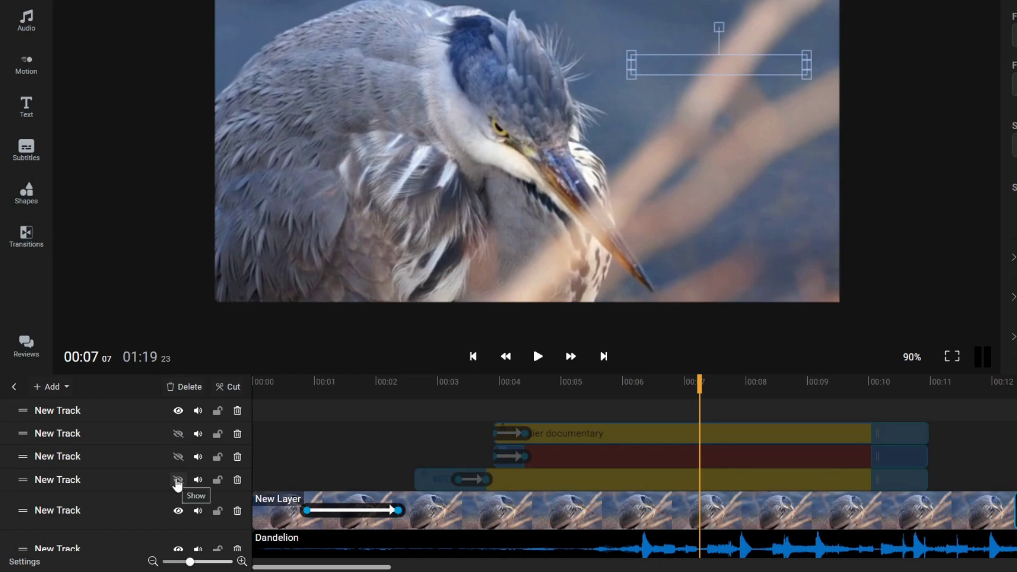
{"action": "left_click", "coordinate": [178, 480]}
{"action": "left_click", "coordinate": [178, 456]}
{"action": "left_click", "coordinate": [178, 433]}
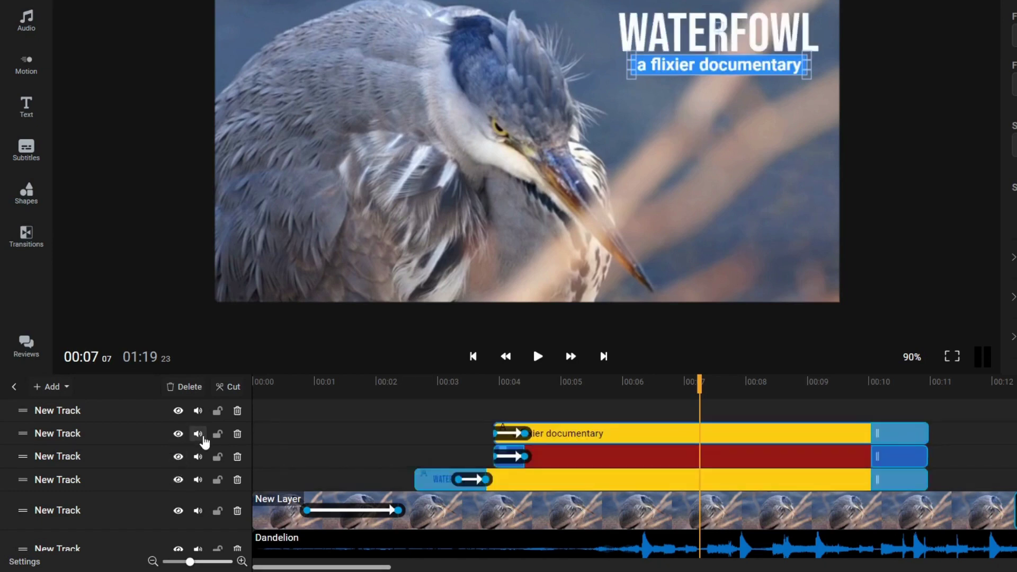
- Mute and lock the subtitle and red bar tracks, and move the WATERFOWL track above them
{"action": "left_click", "coordinate": [200, 435]}
{"action": "left_click", "coordinate": [198, 457]}
{"action": "left_click", "coordinate": [217, 434]}
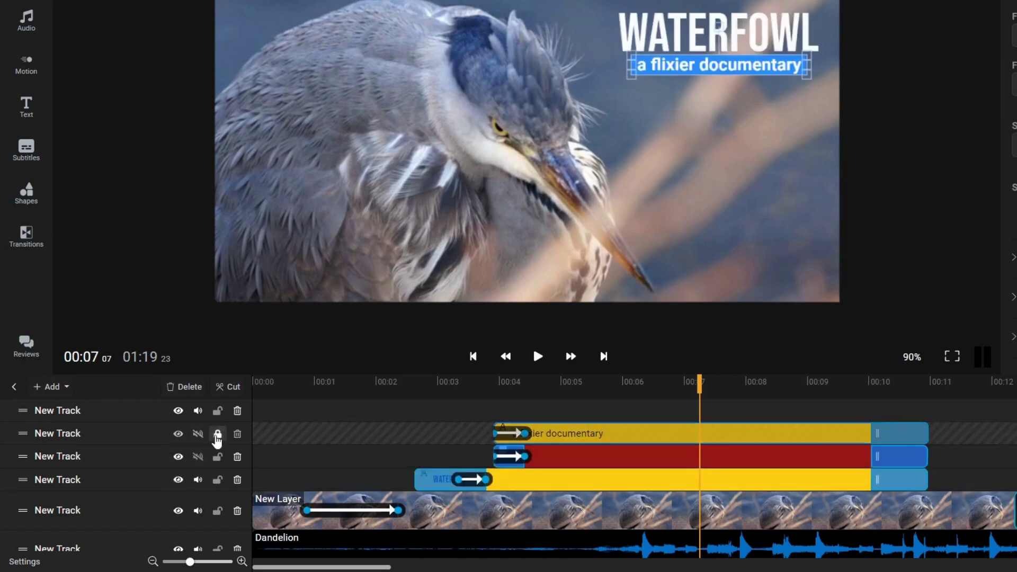
{"action": "left_click", "coordinate": [217, 456]}
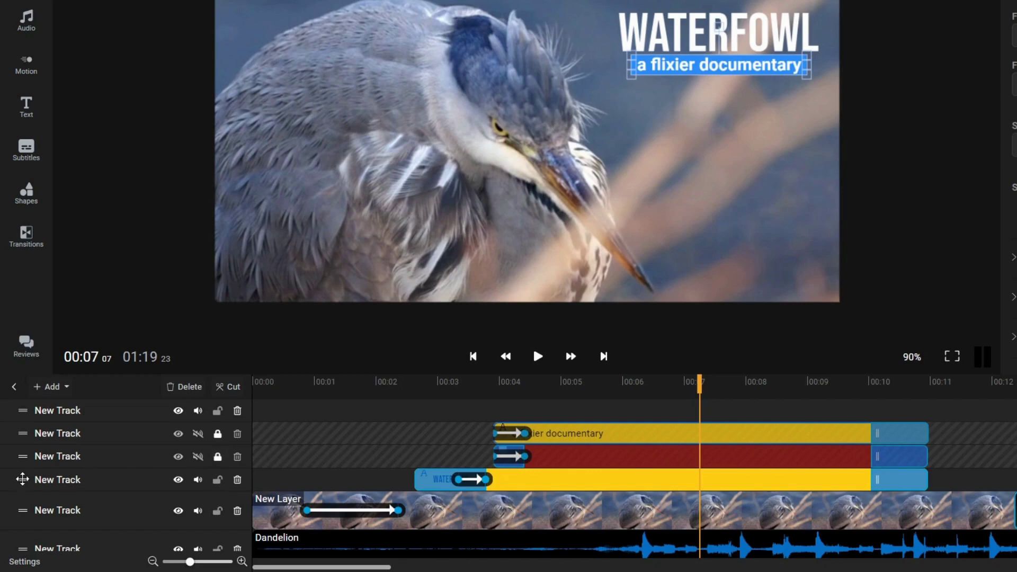
{"action": "left_click_drag", "start_coordinate": [23, 480], "coordinate": [23, 433]}
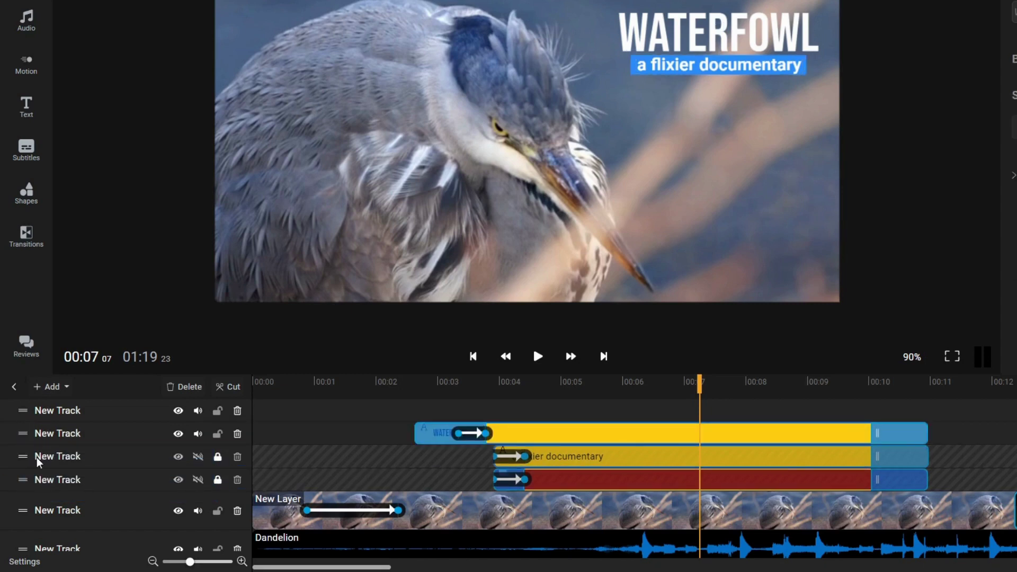
{"action": "left_click_drag", "start_coordinate": [22, 510], "coordinate": [30, 459]}
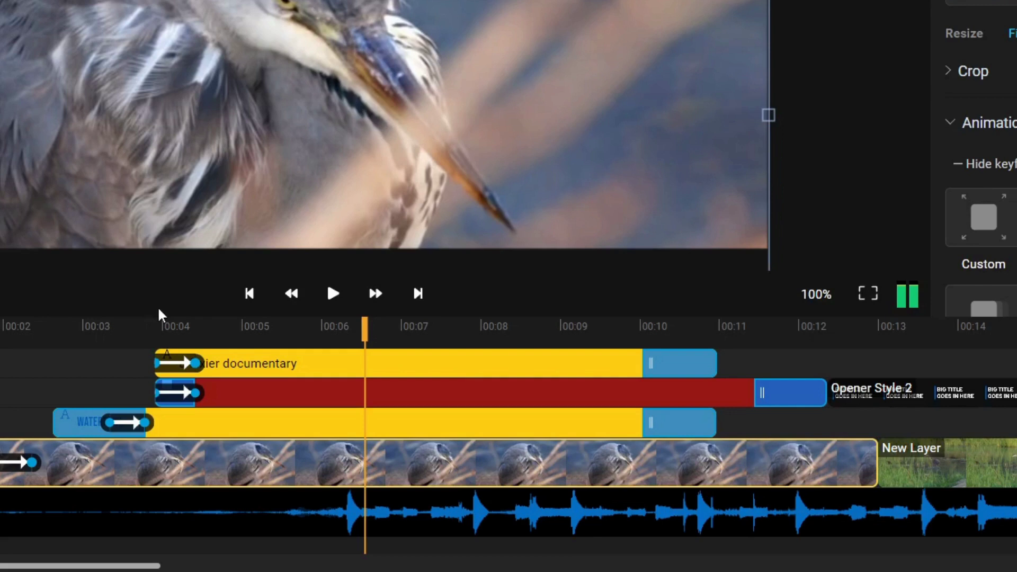
- Ripple-split all tracks at 00:06.5, delete that gap, then ripple-split again near 00:08
{"action": "left_click_drag", "start_coordinate": [363, 335], "coordinate": [478, 337]}
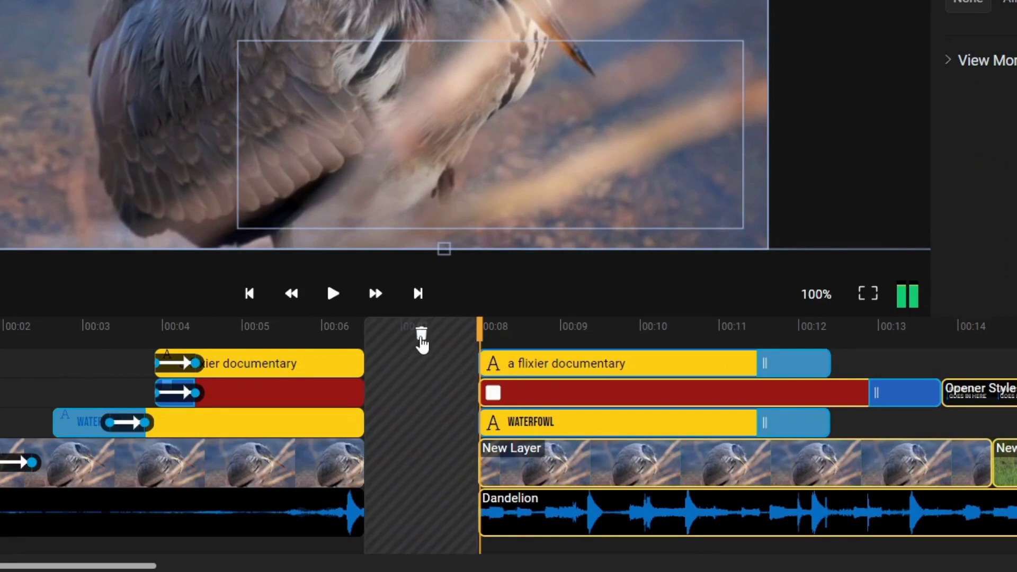
{"action": "left_click", "coordinate": [422, 335]}
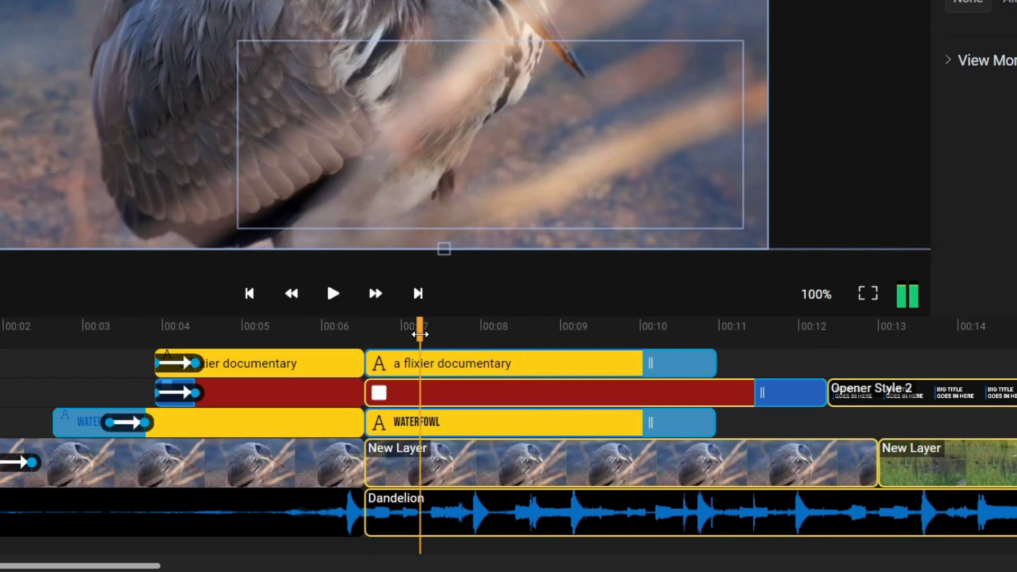
{"action": "mouse_move", "coordinate": [419, 333]}
{"action": "left_mouse_down"}
{"action": "mouse_move", "coordinate": [745, 338]}
{"action": "mouse_move", "coordinate": [722, 334]}
{"action": "left_mouse_up"}
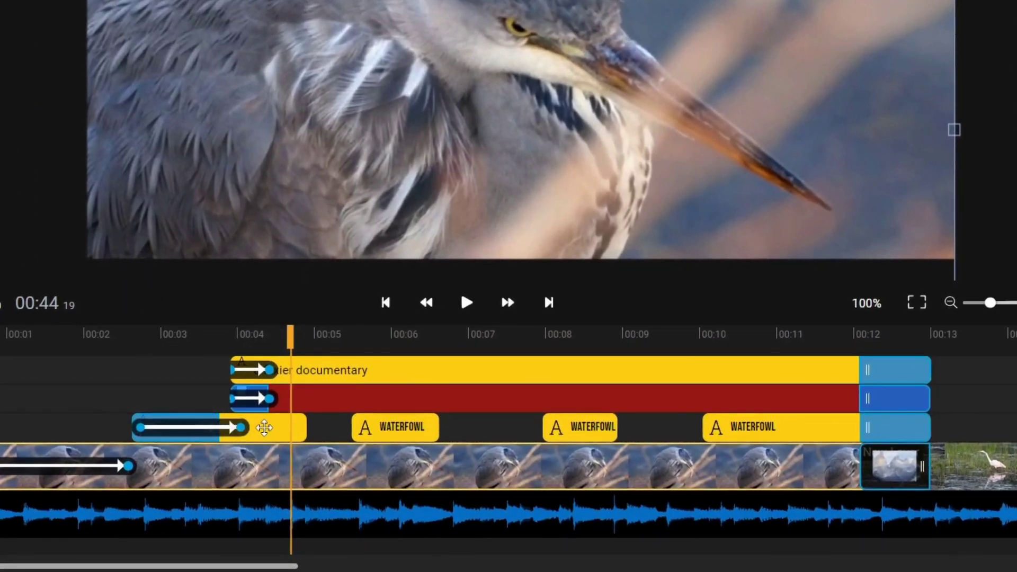
- Slide the WATERFOWL text clips along their track, carrying the following clips with them
{"action": "left_click", "coordinate": [264, 427]}
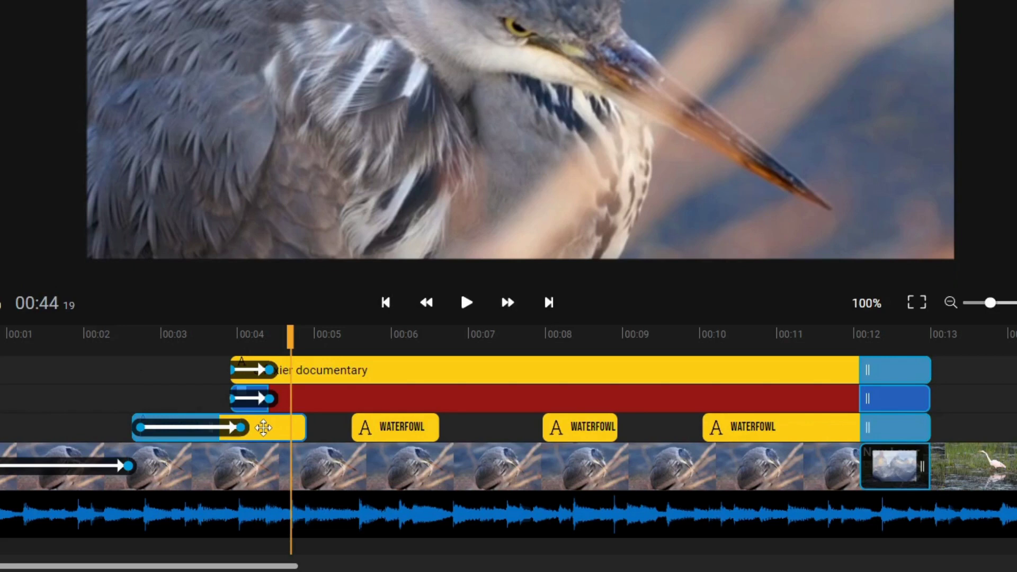
{"action": "left_click_drag", "start_coordinate": [264, 428], "coordinate": [171, 429]}
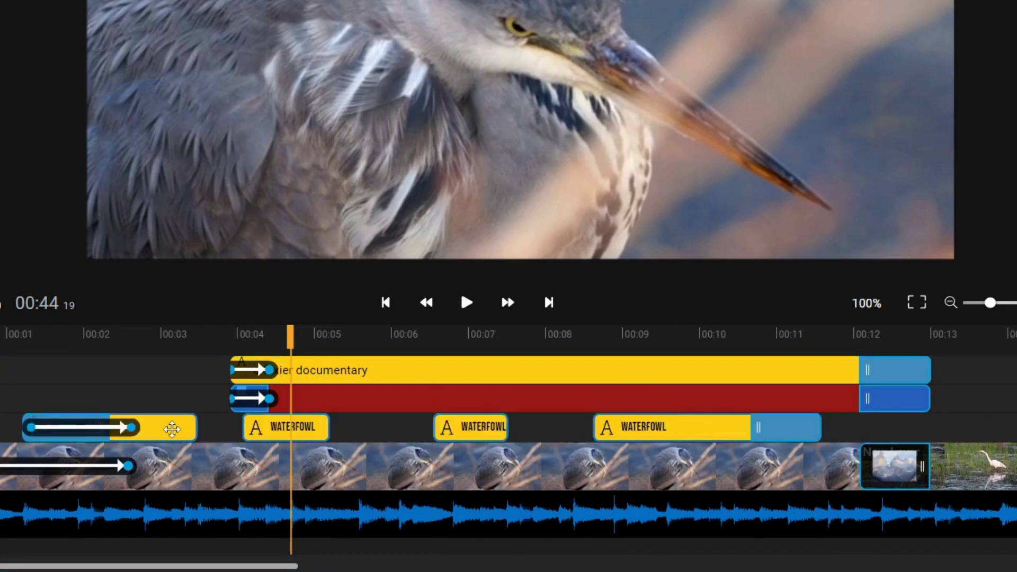
{"action": "left_click_drag", "start_coordinate": [172, 429], "coordinate": [492, 431]}
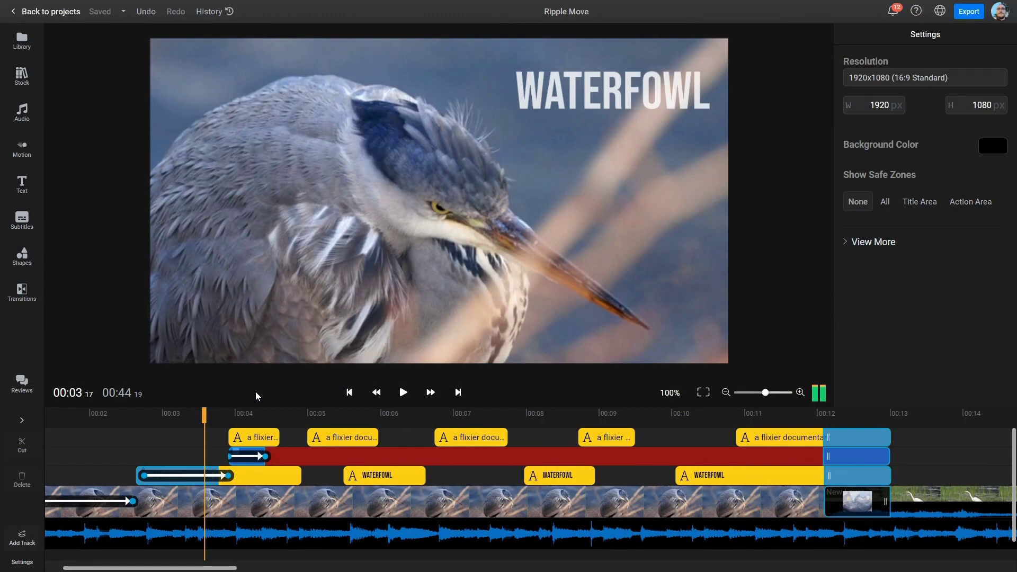
{"action": "left_click", "coordinate": [259, 436]}
{"action": "left_click", "coordinate": [274, 476]}
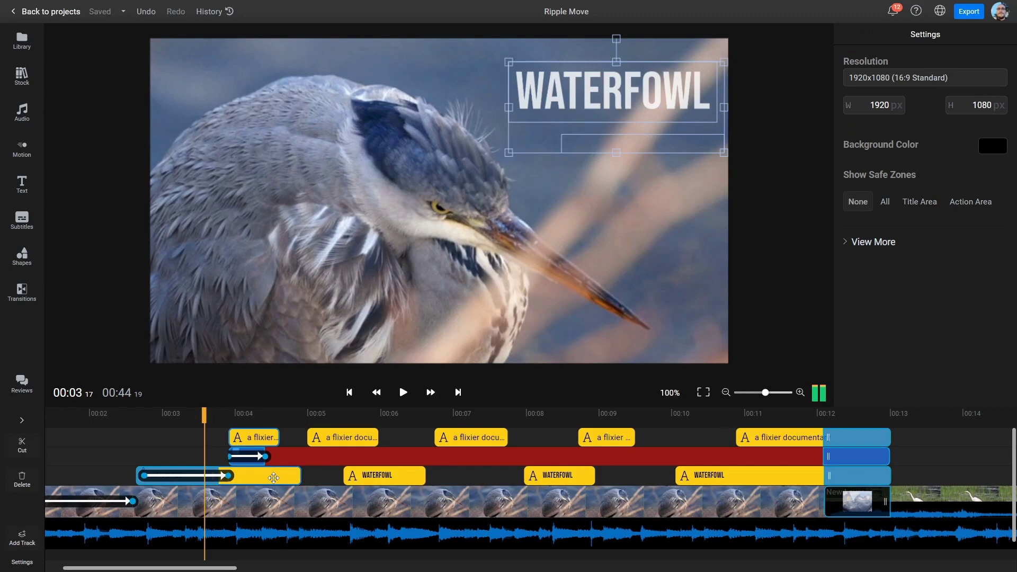
{"action": "left_click_drag", "start_coordinate": [273, 478], "coordinate": [355, 482]}
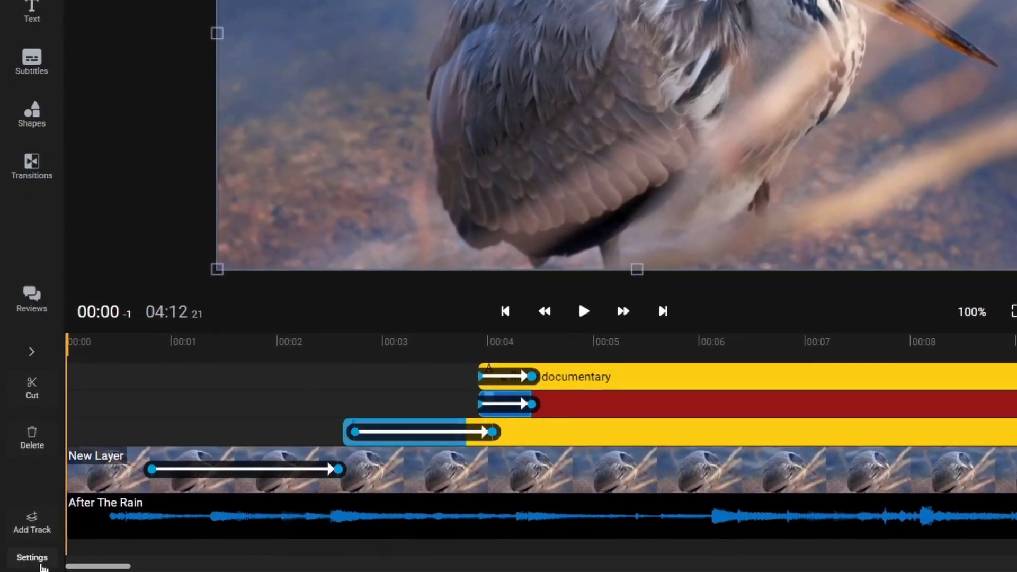
- Shrink the timeline tracks to minimum height and nudge the New Layer clip left
{"action": "left_click", "coordinate": [22, 562]}
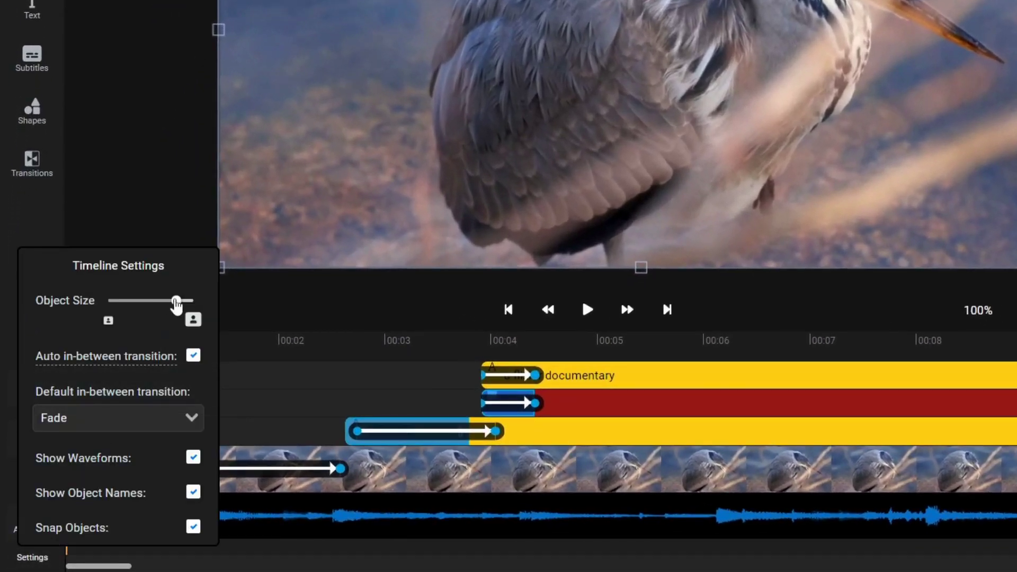
{"action": "mouse_move", "coordinate": [176, 304]}
{"action": "left_mouse_down"}
{"action": "mouse_move", "coordinate": [118, 314]}
{"action": "mouse_move", "coordinate": [187, 310]}
{"action": "mouse_move", "coordinate": [120, 309]}
{"action": "mouse_move", "coordinate": [161, 309]}
{"action": "left_mouse_up"}
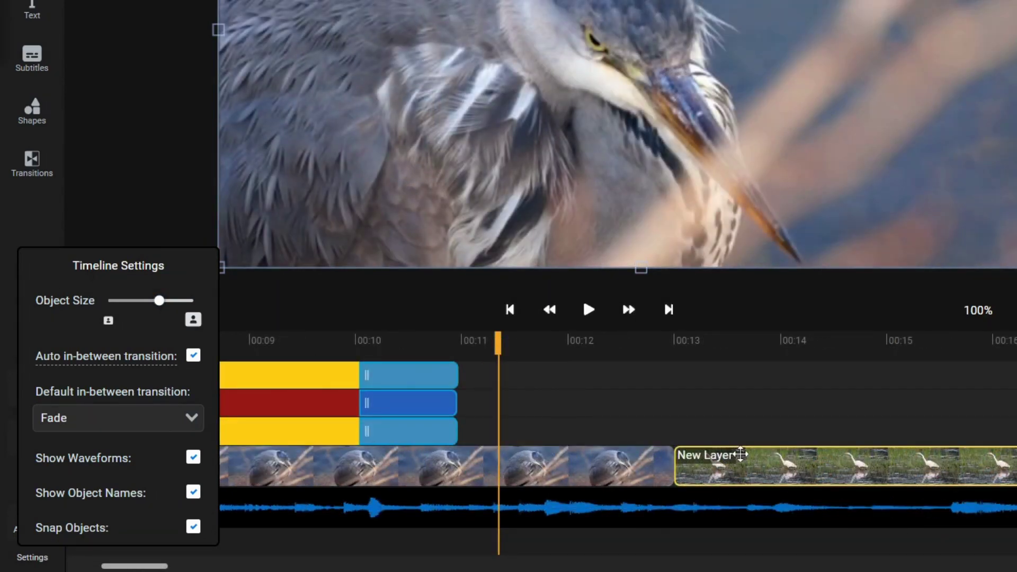
{"action": "left_click_drag", "start_coordinate": [740, 454], "coordinate": [664, 471]}
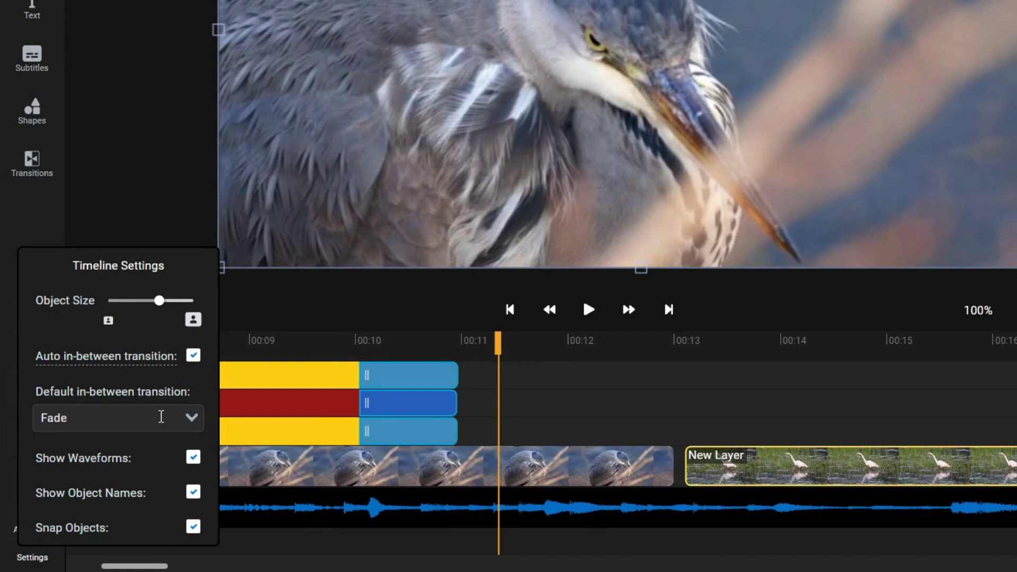
- Keep Fade as default transition, disable Auto in-between transition, and slide New Layer earlier
{"action": "left_click", "coordinate": [190, 418]}
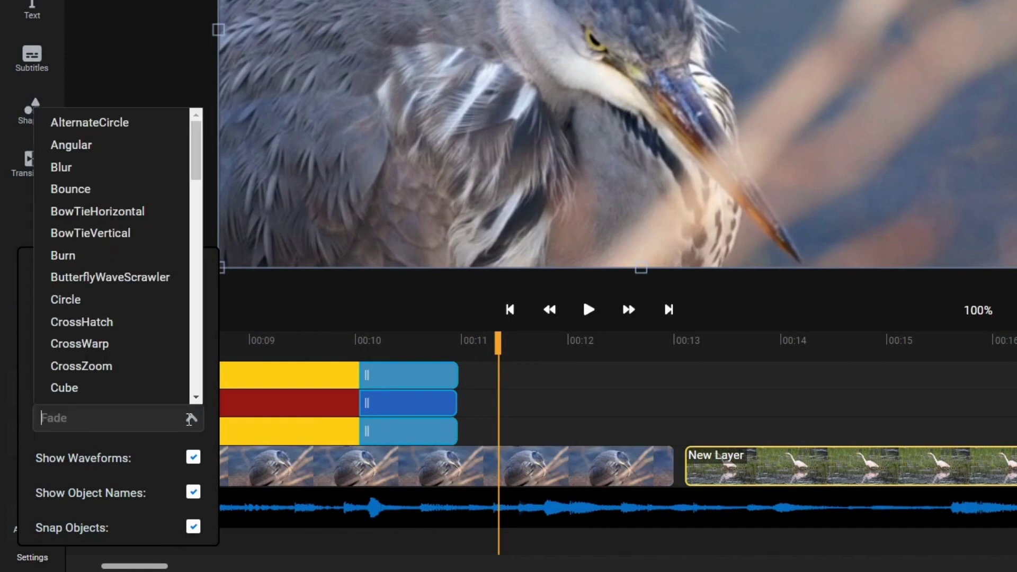
{"action": "left_click", "coordinate": [189, 419]}
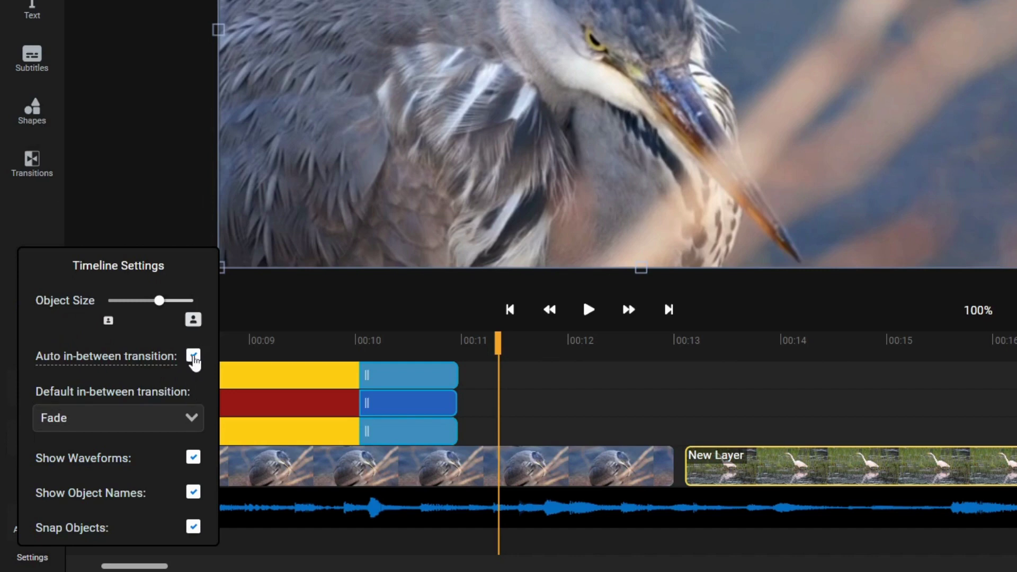
{"action": "left_click", "coordinate": [194, 357]}
{"action": "left_click_drag", "start_coordinate": [769, 466], "coordinate": [681, 464]}
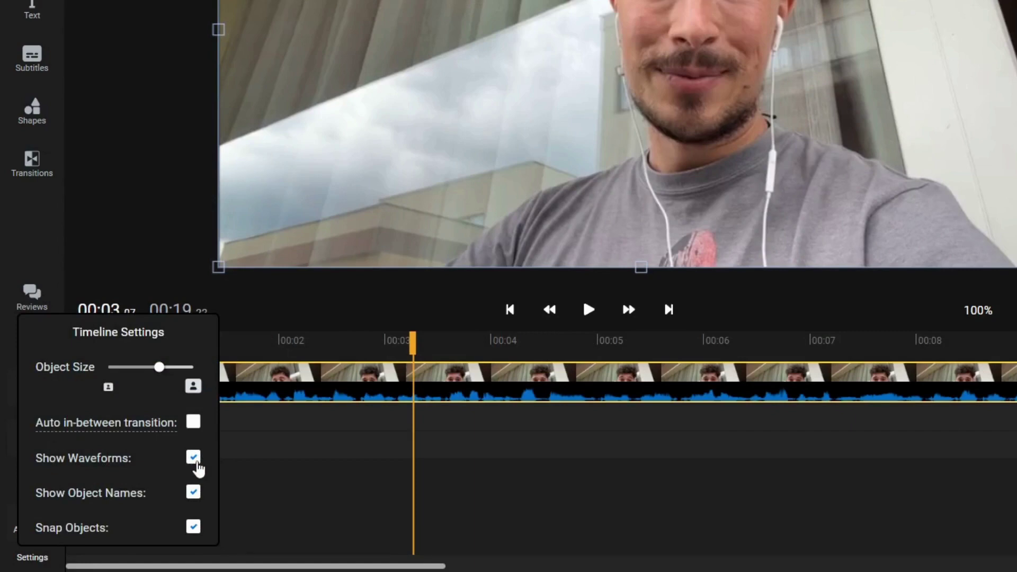
- Toggle Show Waveforms and Show Object Names off and on, then disable Snap Objects
{"action": "left_click", "coordinate": [194, 457]}
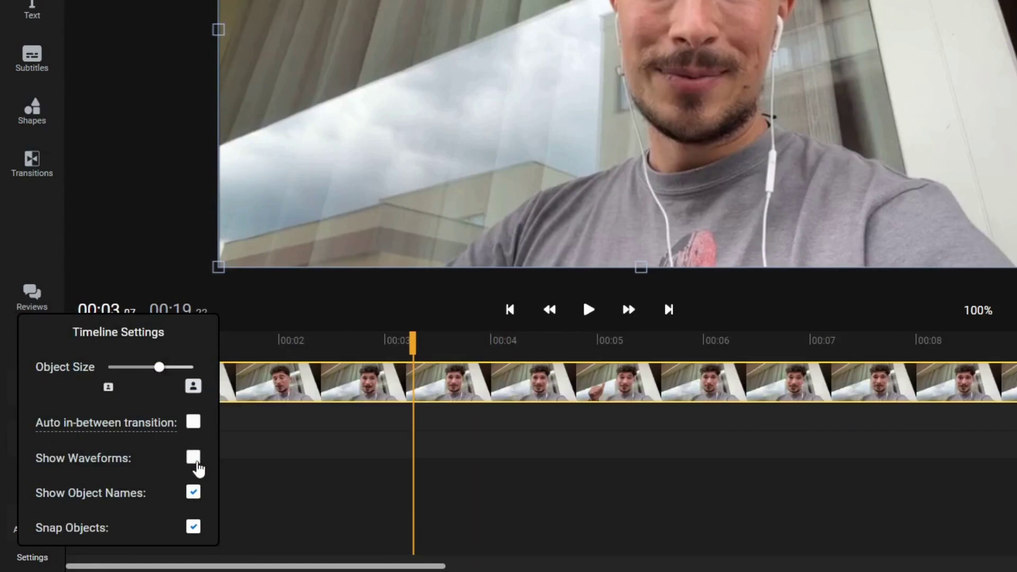
{"action": "left_click", "coordinate": [196, 463]}
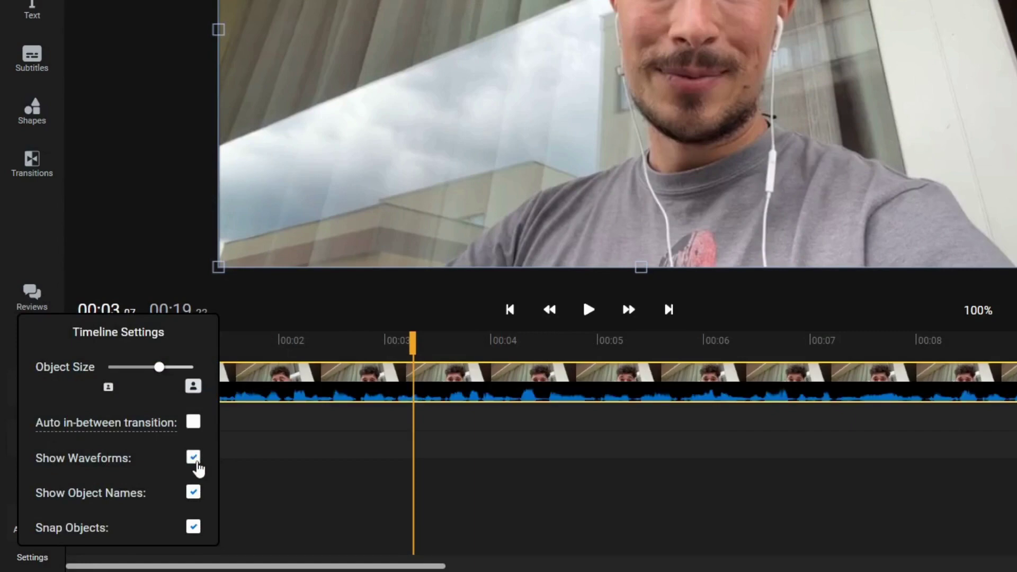
{"action": "left_click", "coordinate": [196, 466]}
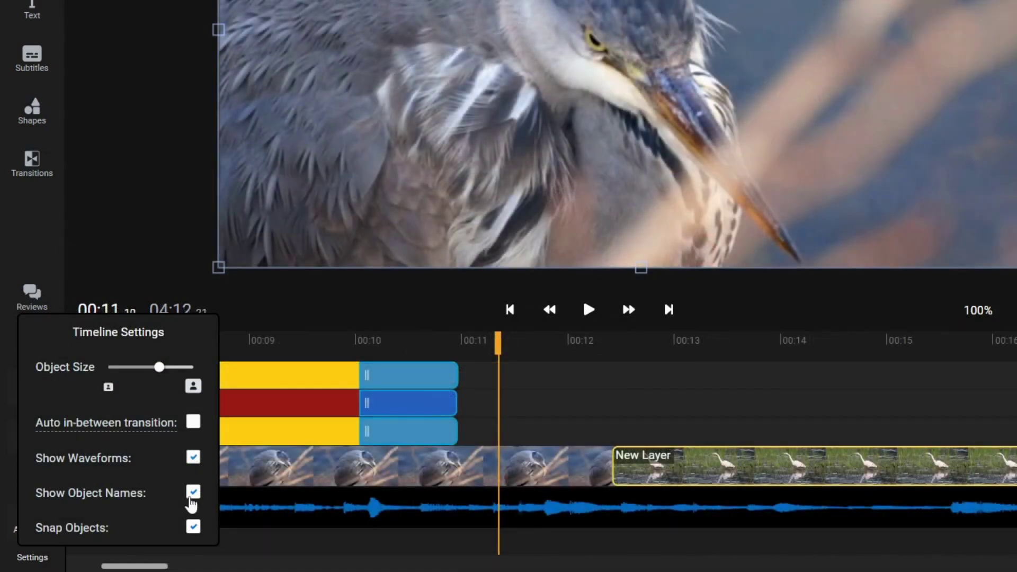
{"action": "left_click", "coordinate": [191, 499]}
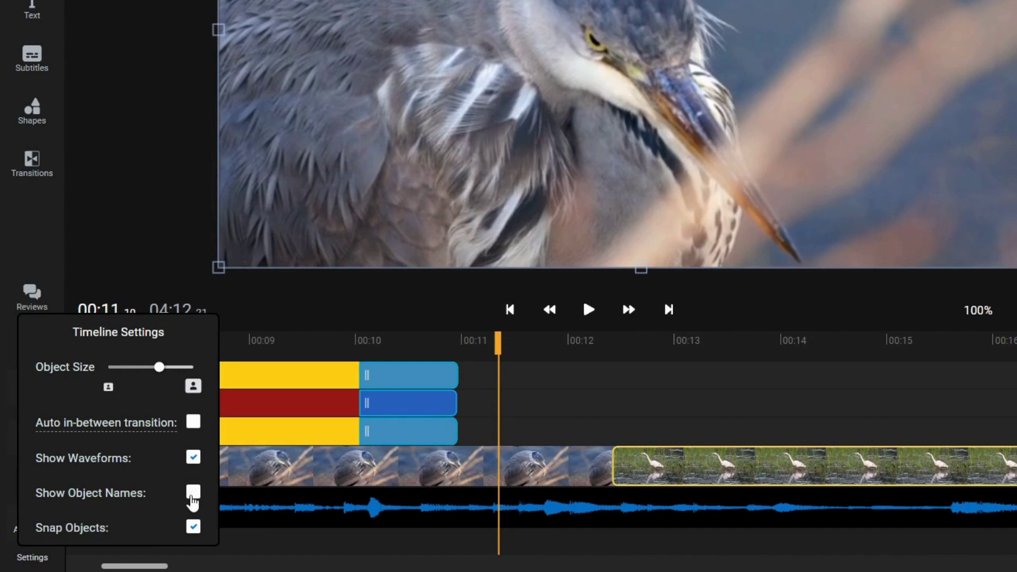
{"action": "left_click", "coordinate": [192, 498]}
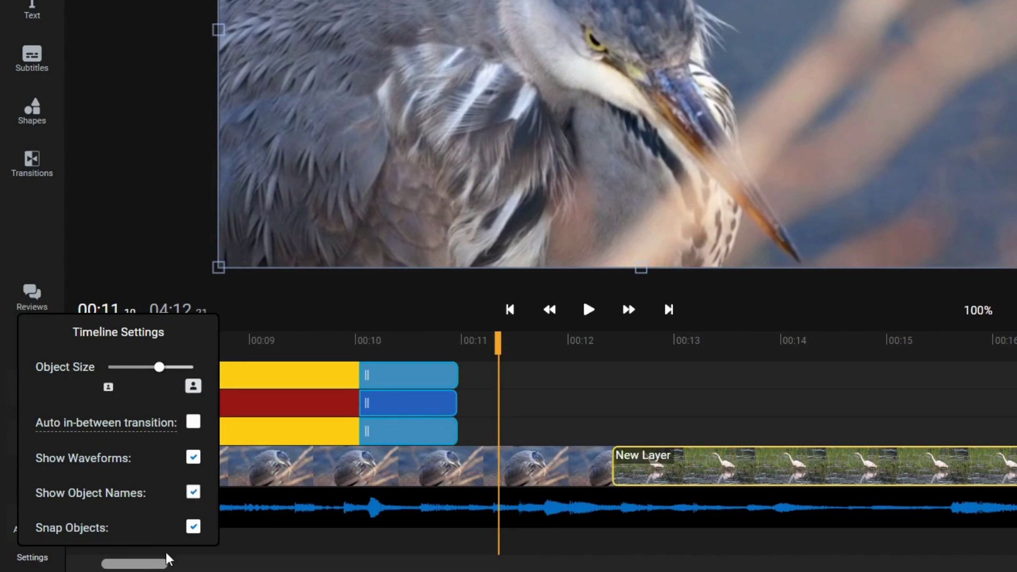
{"action": "left_click", "coordinate": [193, 528]}
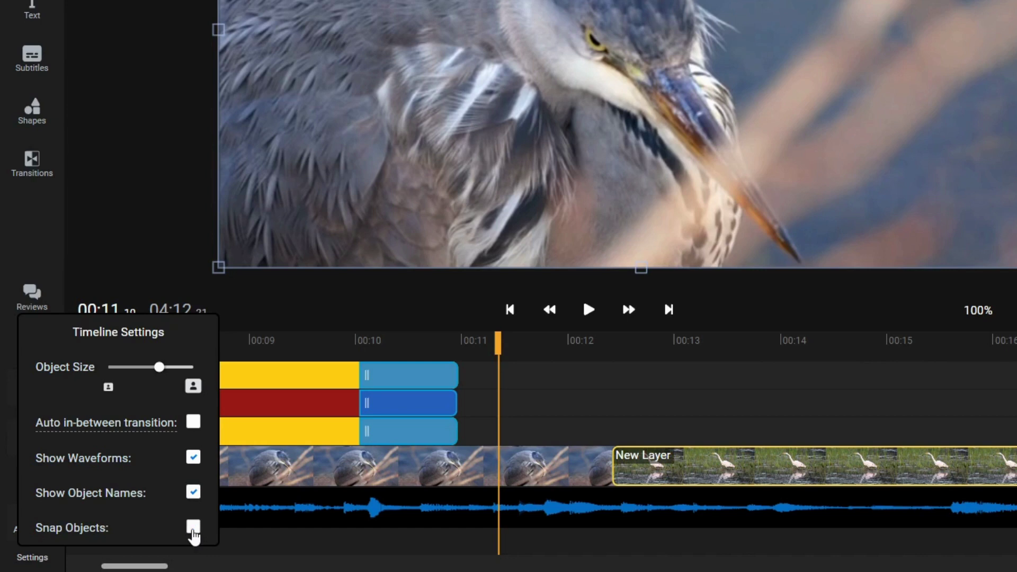
- Place the New Layer clip at the playhead near 00:13, then re-enable Snap Objects
{"action": "left_click_drag", "start_coordinate": [683, 469], "coordinate": [882, 471]}
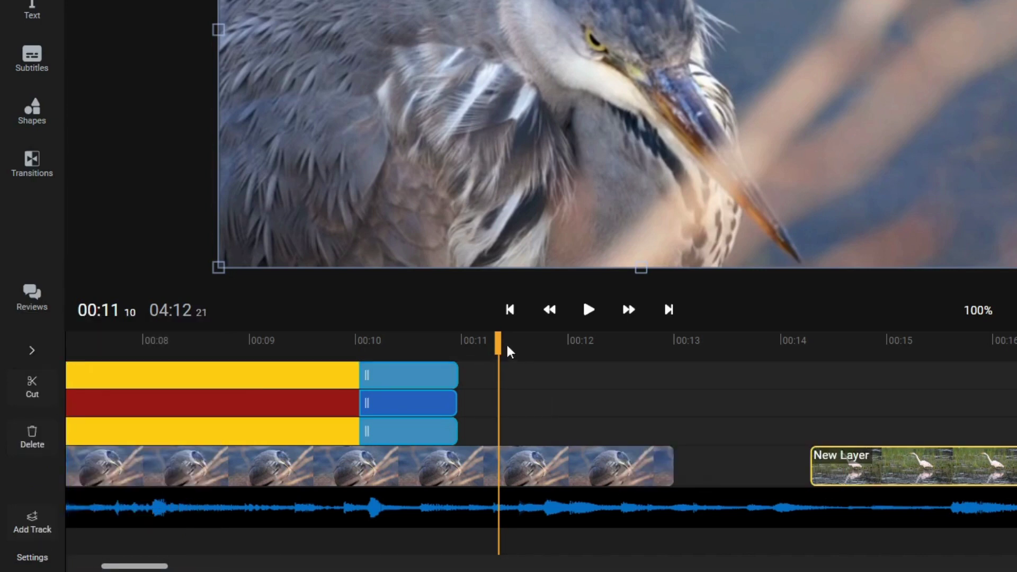
{"action": "left_click_drag", "start_coordinate": [514, 348], "coordinate": [773, 370]}
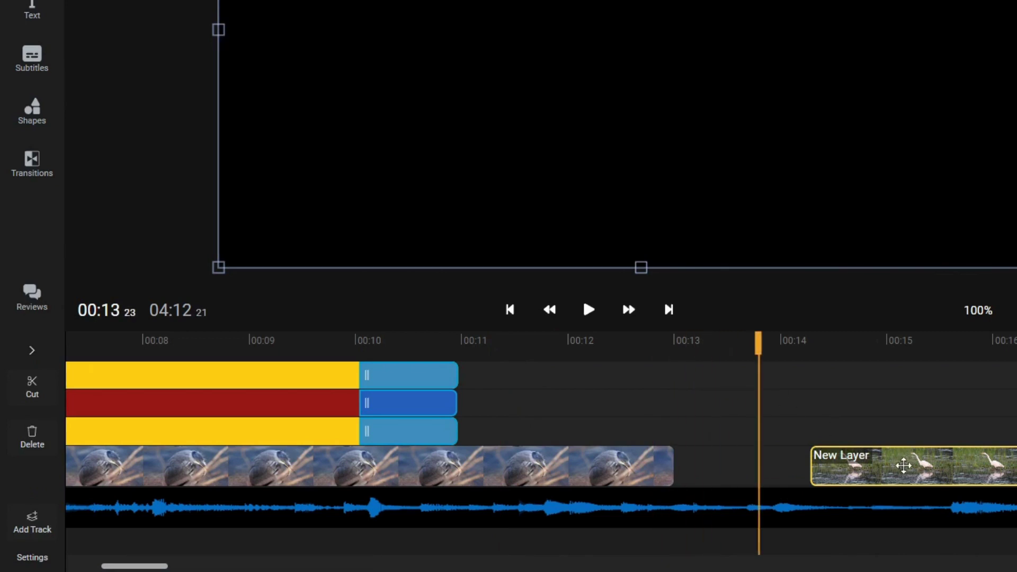
{"action": "left_click_drag", "start_coordinate": [901, 465], "coordinate": [827, 470]}
{"action": "left_click", "coordinate": [58, 557]}
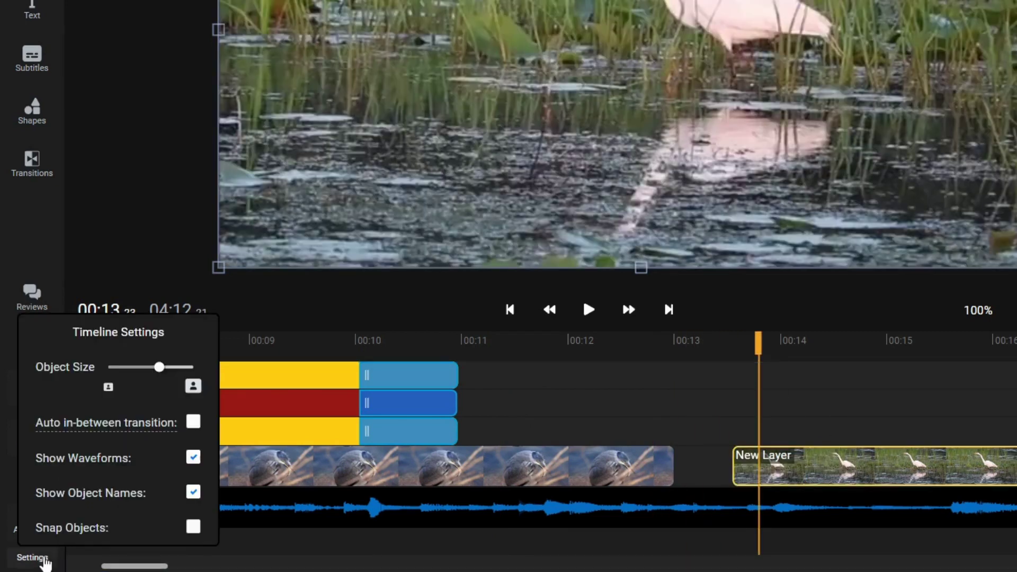
{"action": "left_click", "coordinate": [193, 526]}
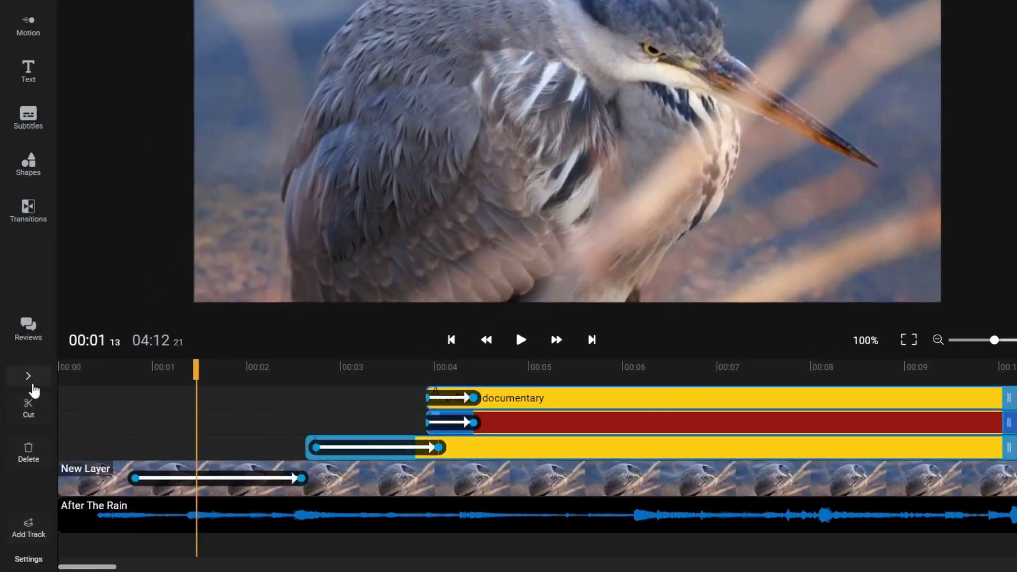
- Add new track groups and drag the title tracks and heron video track into them
{"action": "left_click", "coordinate": [21, 419]}
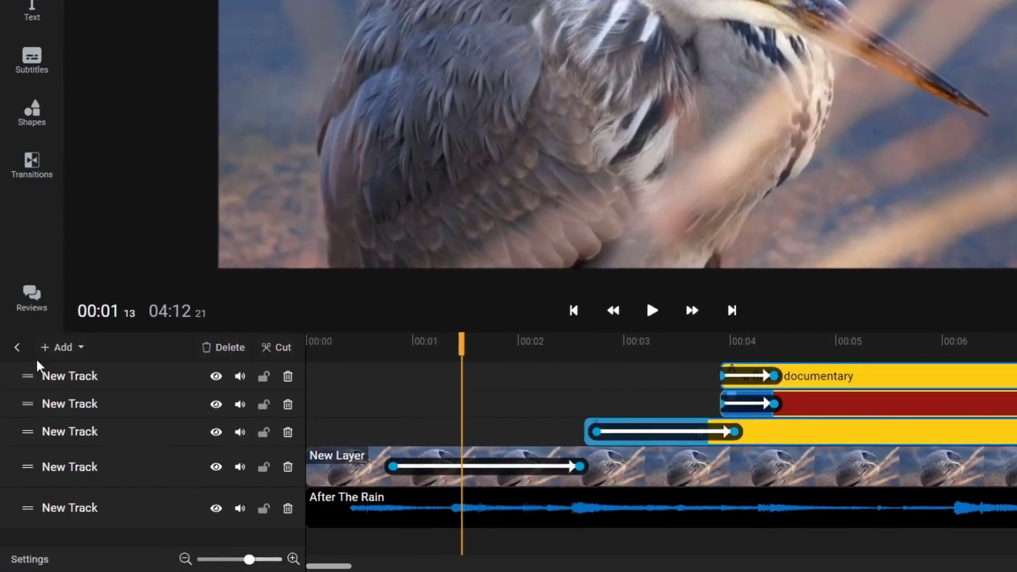
{"action": "left_click", "coordinate": [67, 354]}
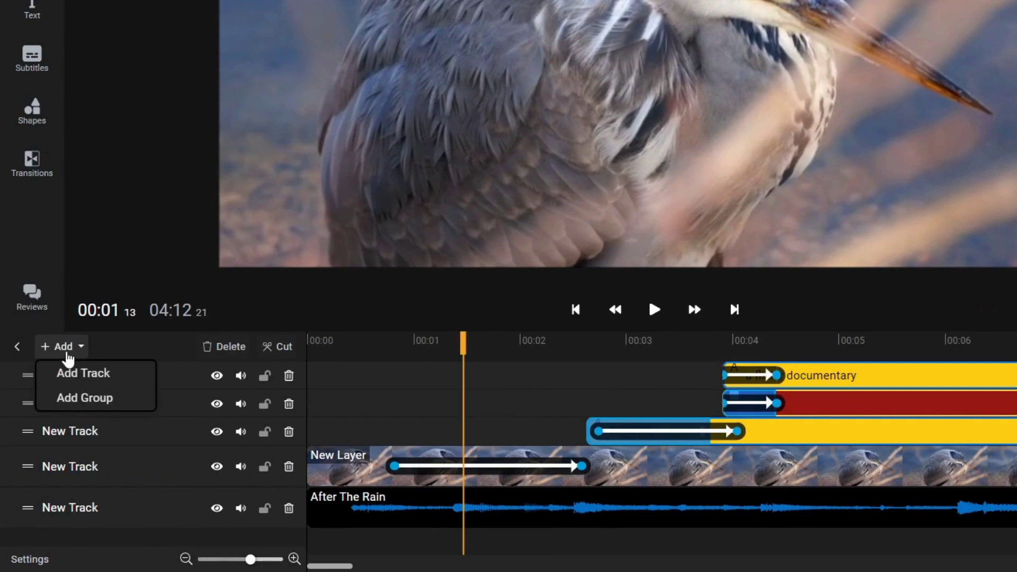
{"action": "left_click", "coordinate": [68, 398]}
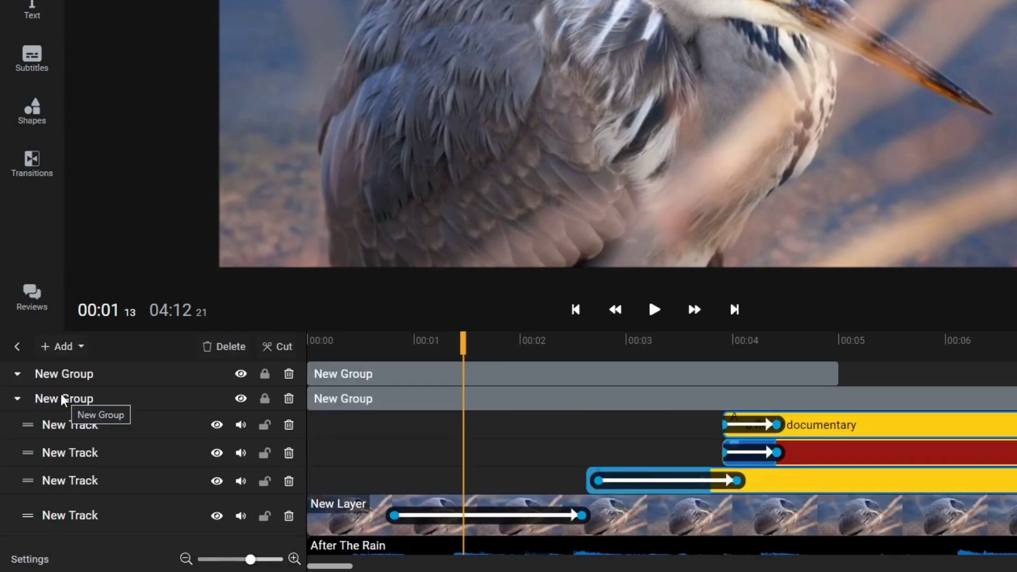
{"action": "left_click_drag", "start_coordinate": [27, 424], "coordinate": [32, 391]}
{"action": "mouse_move", "coordinate": [27, 452]}
{"action": "left_mouse_down"}
{"action": "mouse_move", "coordinate": [36, 422]}
{"action": "mouse_move", "coordinate": [30, 444]}
{"action": "left_mouse_up"}
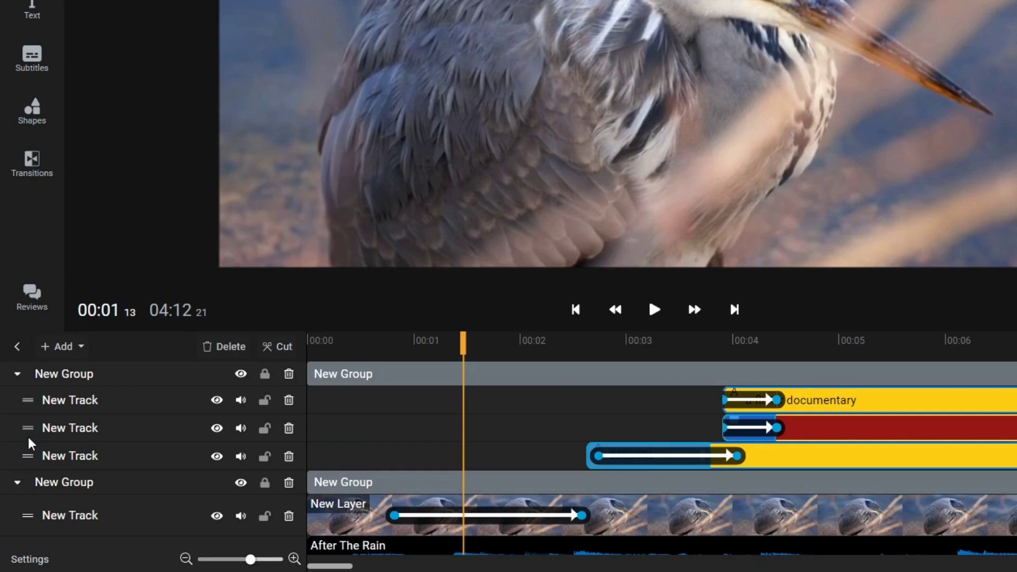
- Move the first New Group's clips right so the title starts after 00:04, then collapse it
{"action": "left_click", "coordinate": [103, 377]}
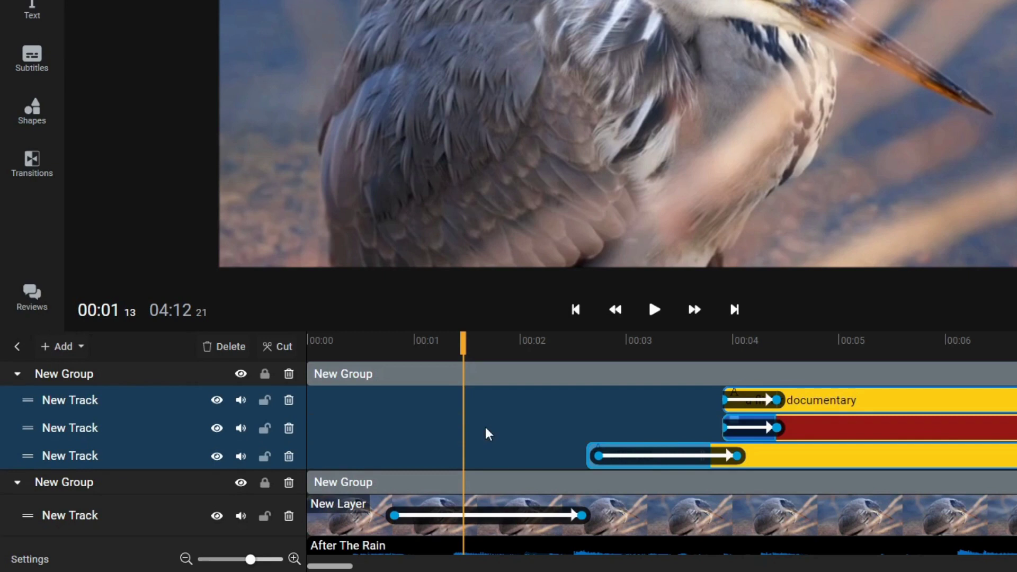
{"action": "left_click_drag", "start_coordinate": [766, 455], "coordinate": [852, 461]}
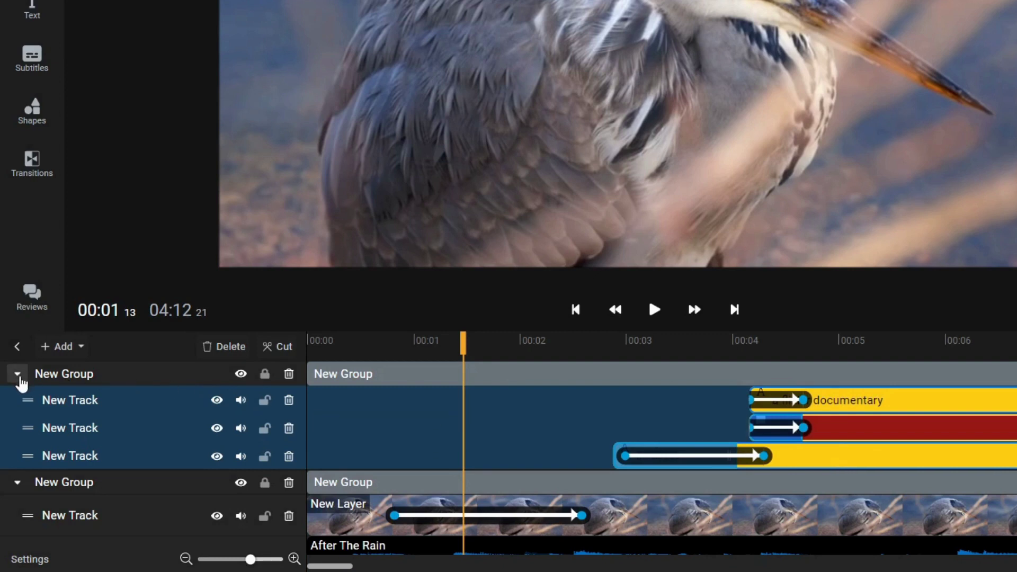
{"action": "left_click", "coordinate": [17, 374]}
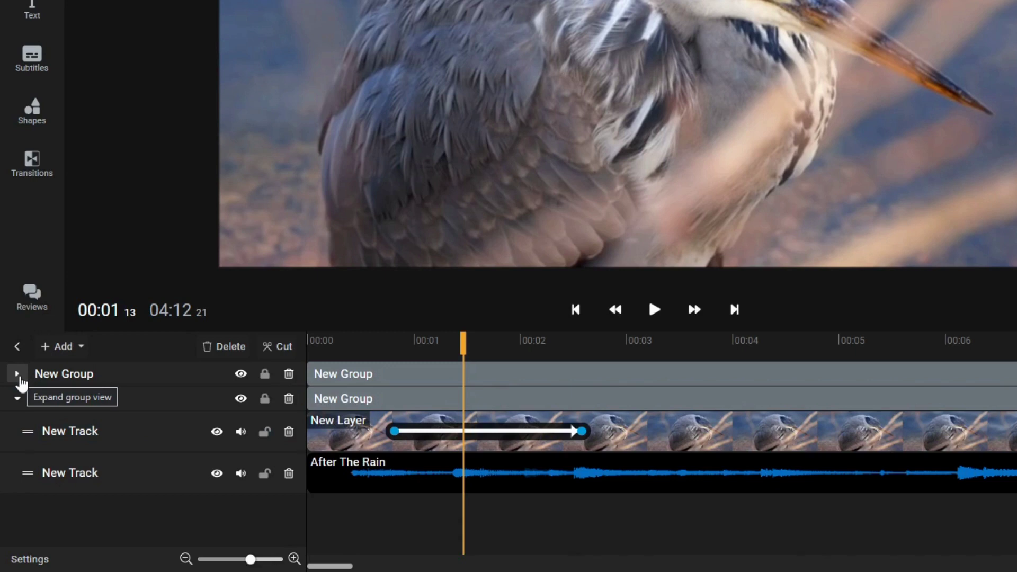
- Expand the first group, rename it 'Title Objects' and lock it
{"action": "left_click", "coordinate": [19, 375]}
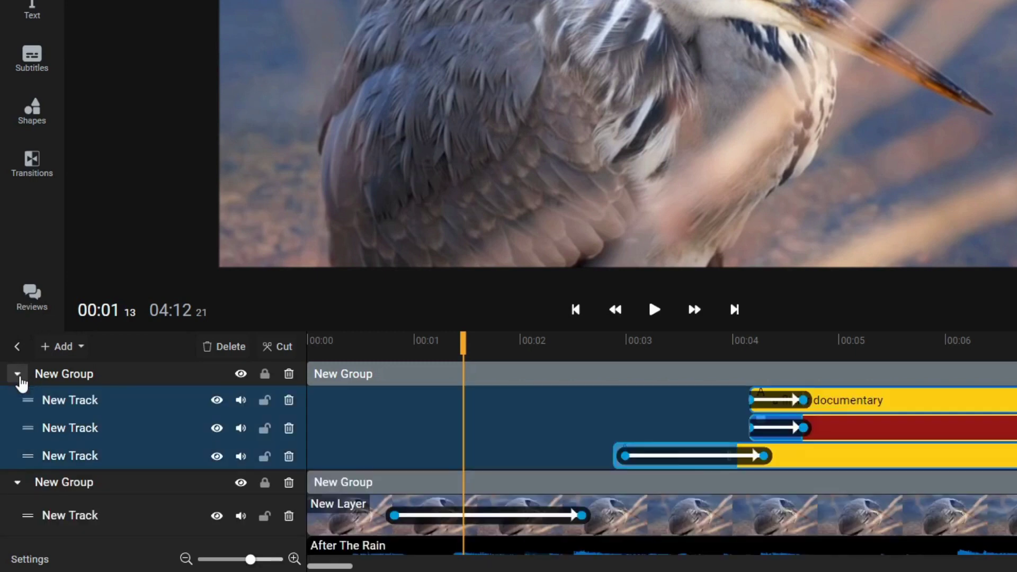
{"action": "double_click", "coordinate": [62, 377]}
{"action": "triple_click", "coordinate": [61, 377]}
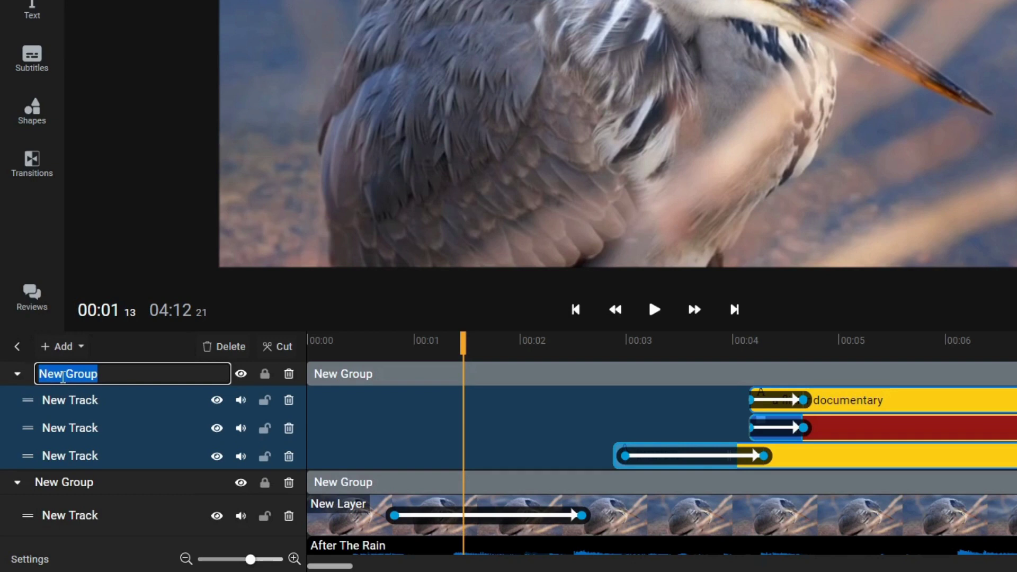
{"action": "type", "text": "Title Objects"}
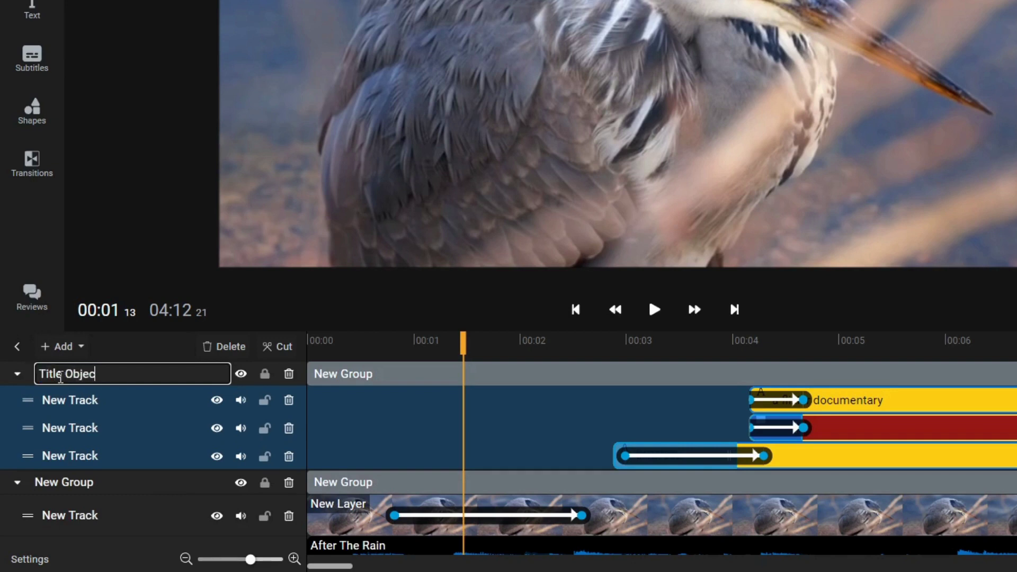
{"action": "key", "text": "Return"}
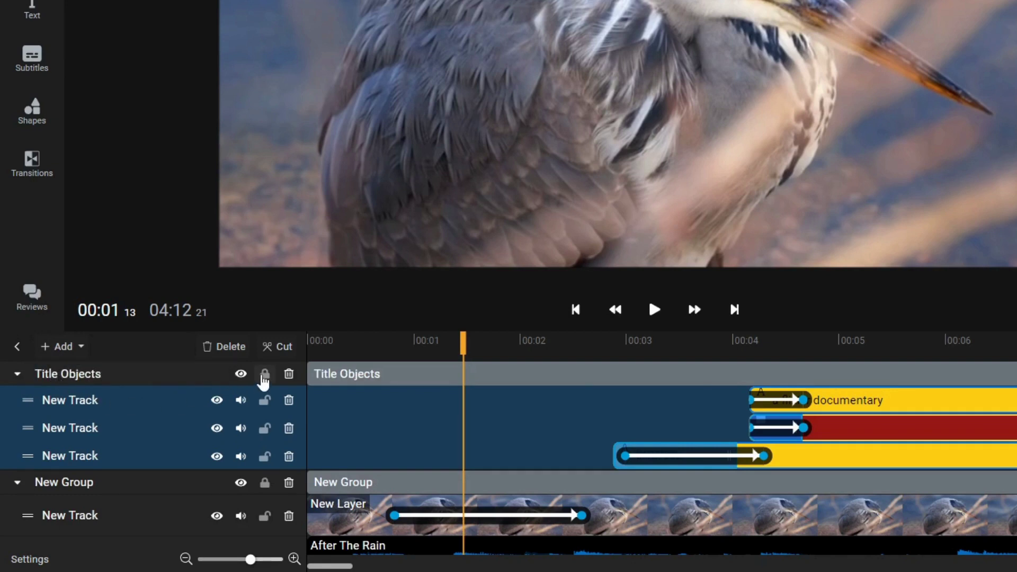
{"action": "left_click", "coordinate": [265, 375]}
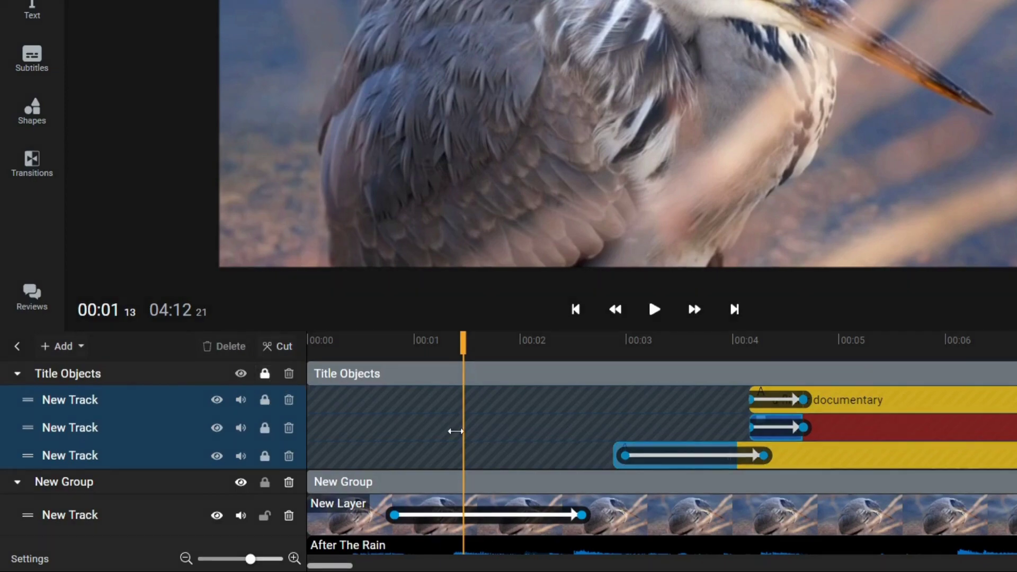